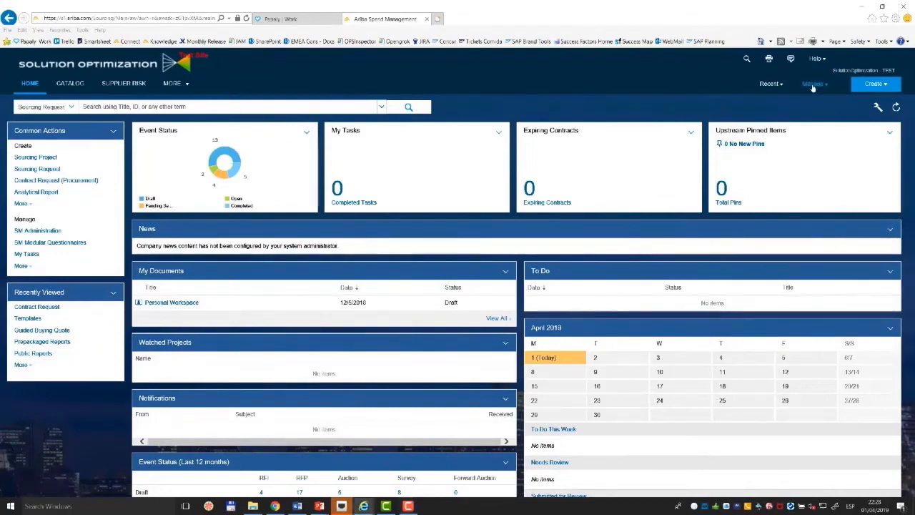
Open the Customization Manager parameters in Core Administration and search them for "suppress".
click(812, 85)
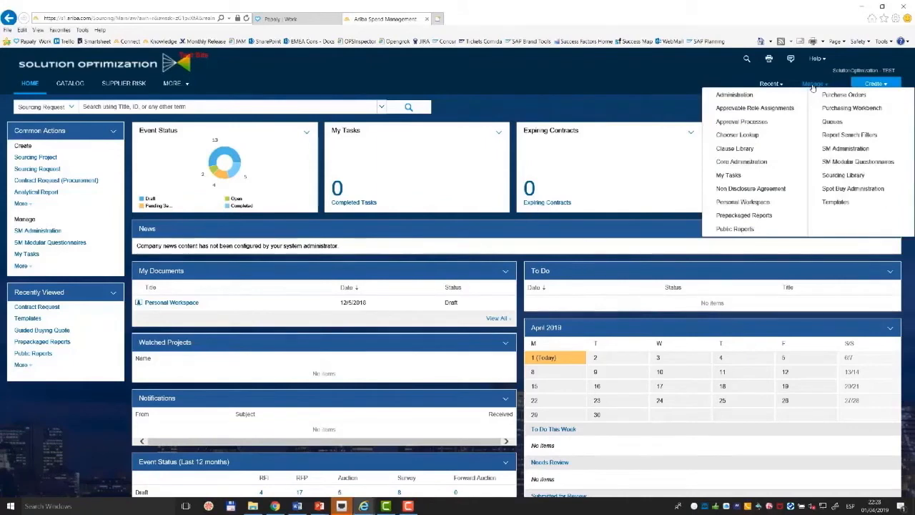
click(754, 161)
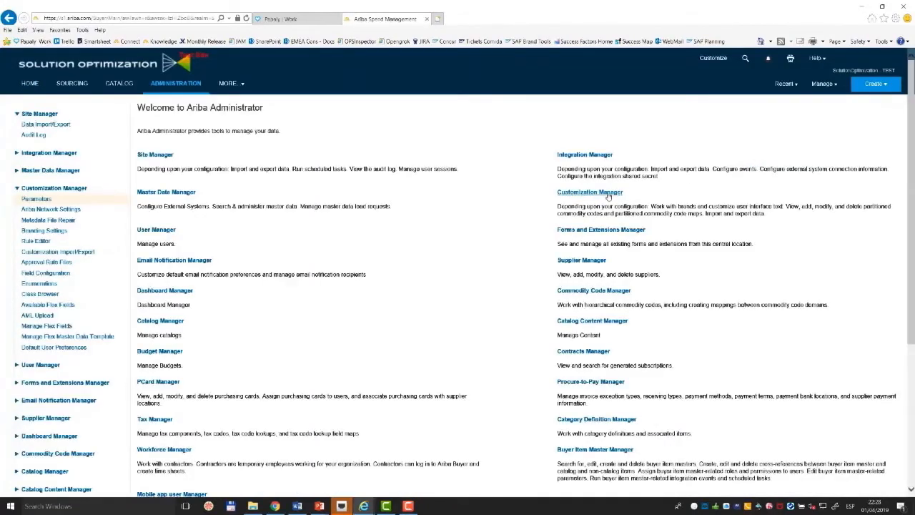
click(608, 193)
click(153, 156)
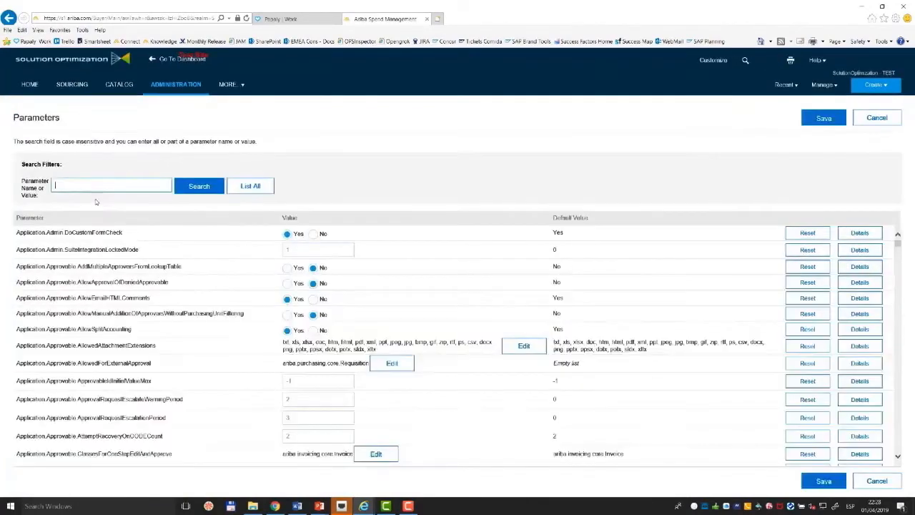
click(95, 190)
text(suppo)
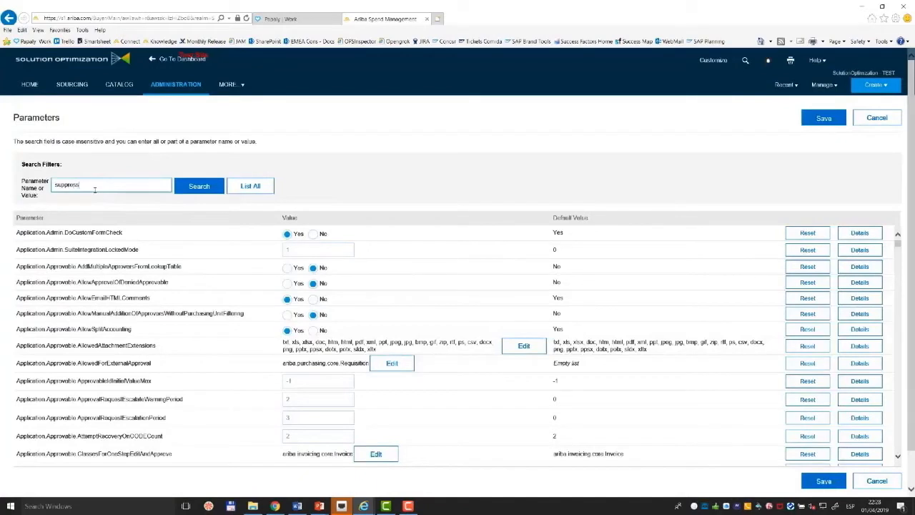
key(Return)
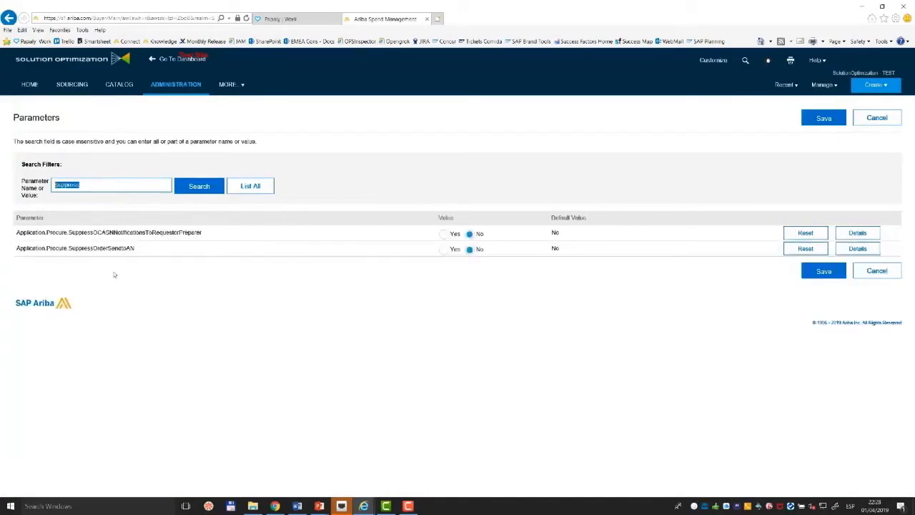
Set the parameter Application.Procure.SuppressOrderSendtoAN to Yes, and save and confirm the change.
click(444, 250)
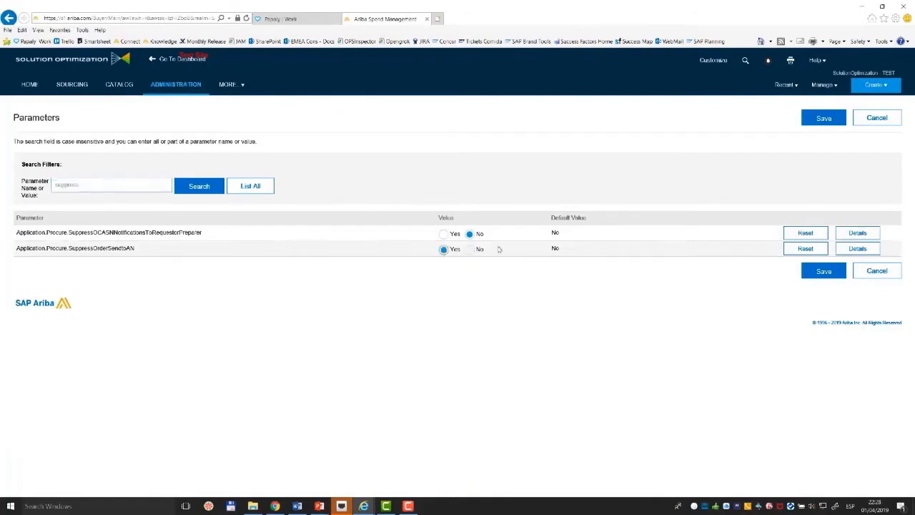
click(821, 278)
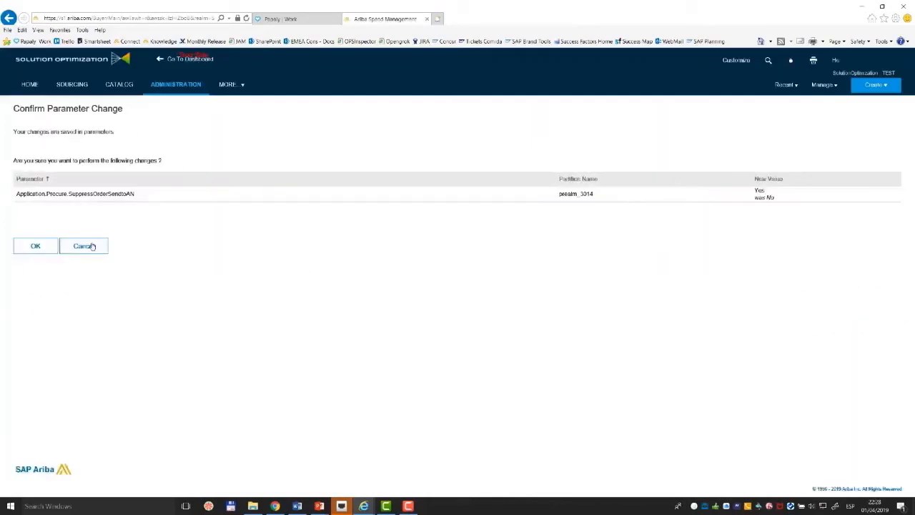
click(36, 246)
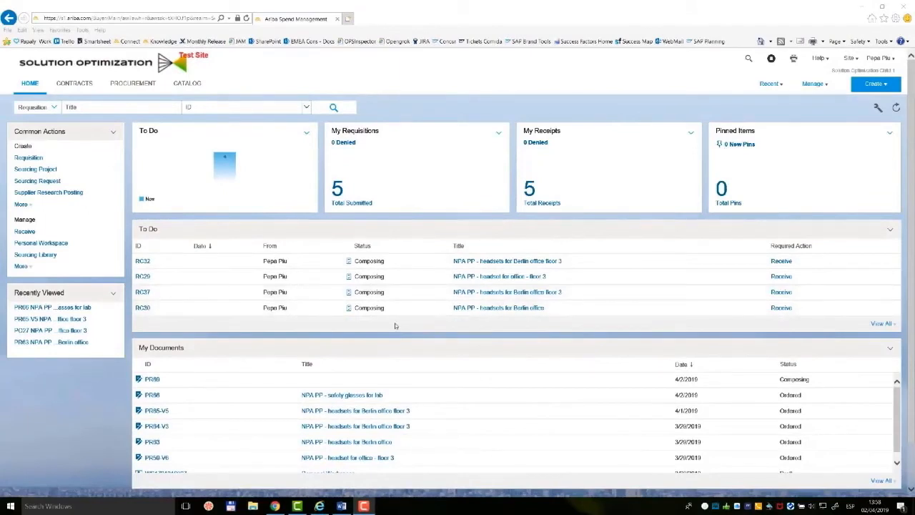
Create a new requisition and proceed to its checkout summary without adding any items.
click(870, 84)
click(804, 135)
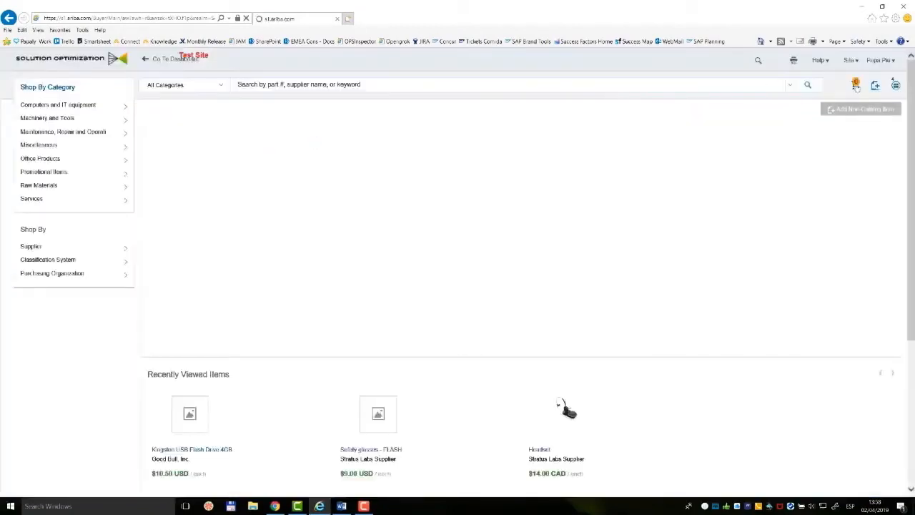
click(856, 86)
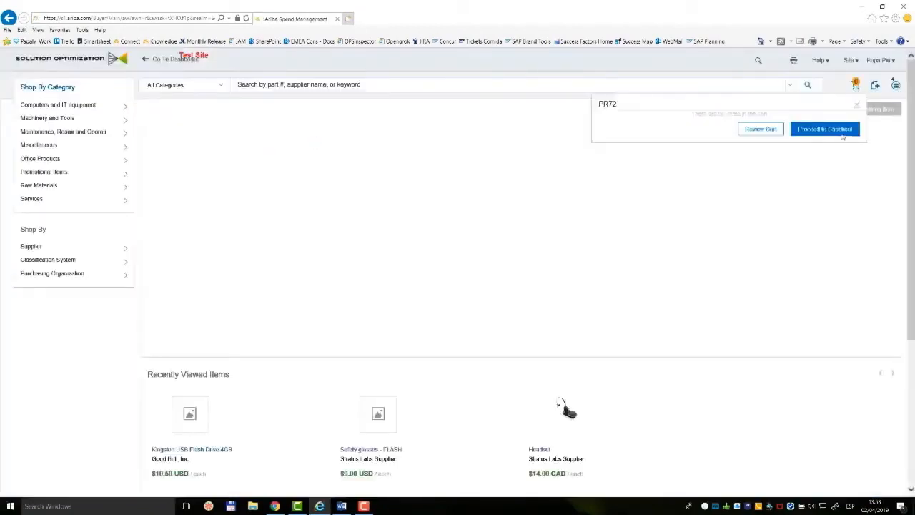
click(804, 162)
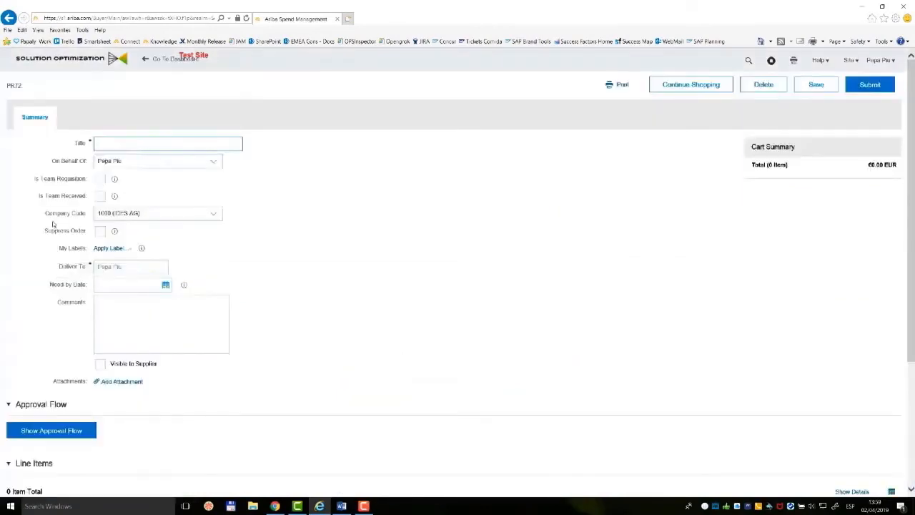
Read the help text of the Suppress Order field, and exit the new requisition back to the home dashboard.
drag(45, 230, 84, 231)
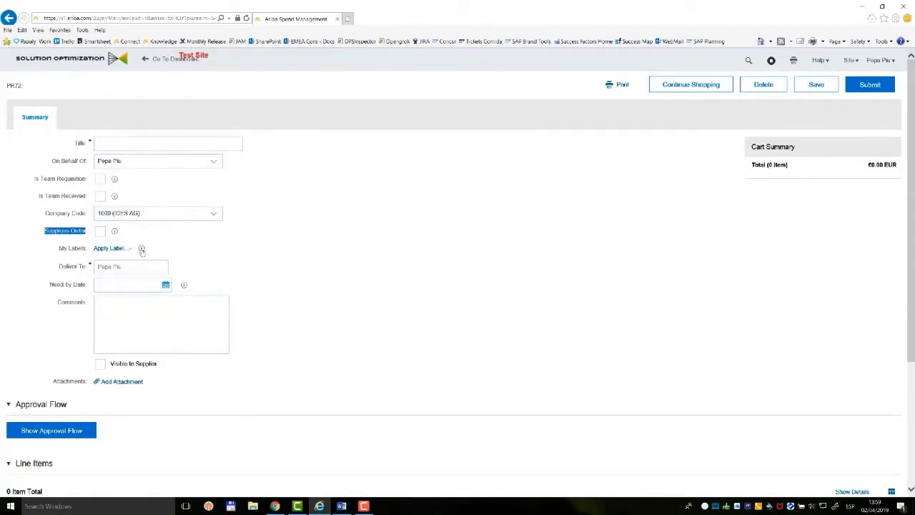
mouse_move(114, 233)
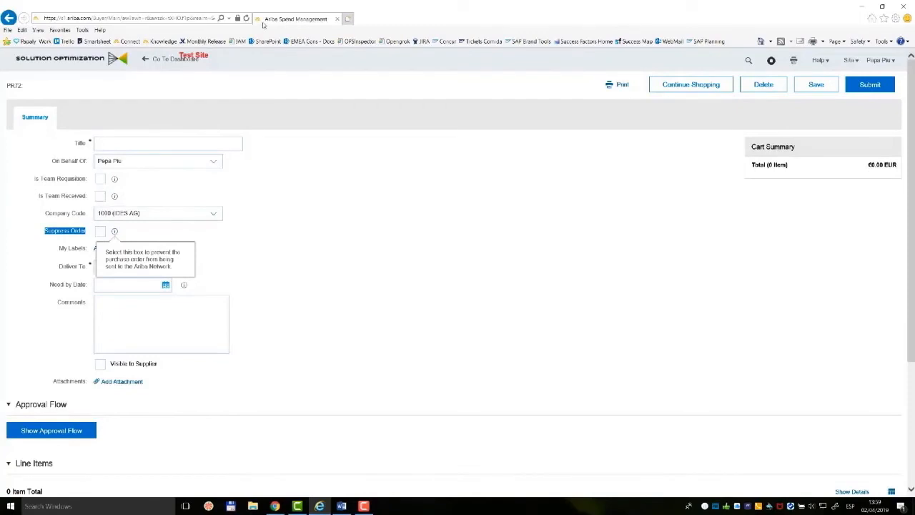
click(66, 61)
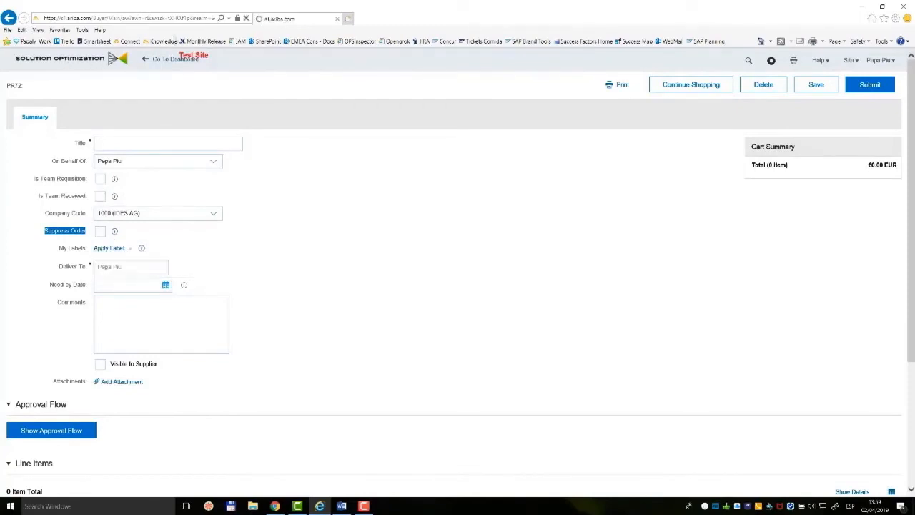
click(45, 141)
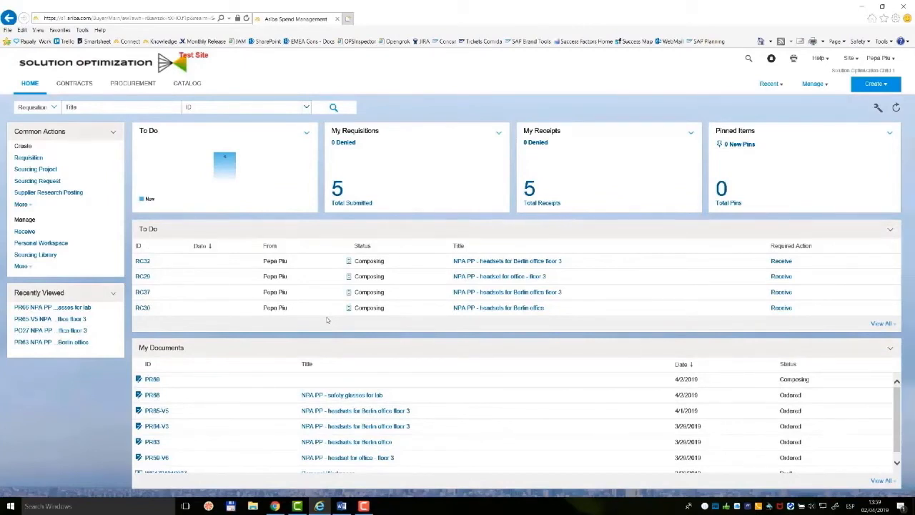
Review the Orders of the requisition "NPA PP - safety glasses for lab" and switch to Chrome.
click(153, 395)
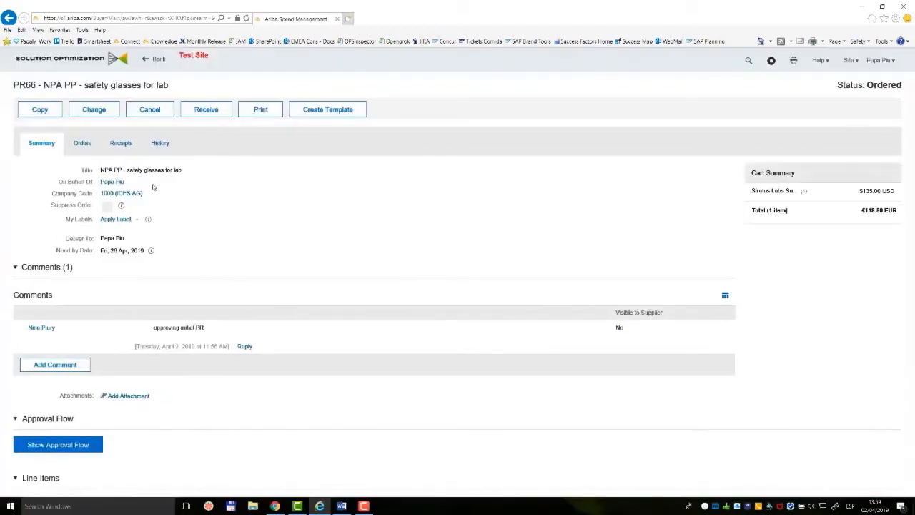
click(82, 143)
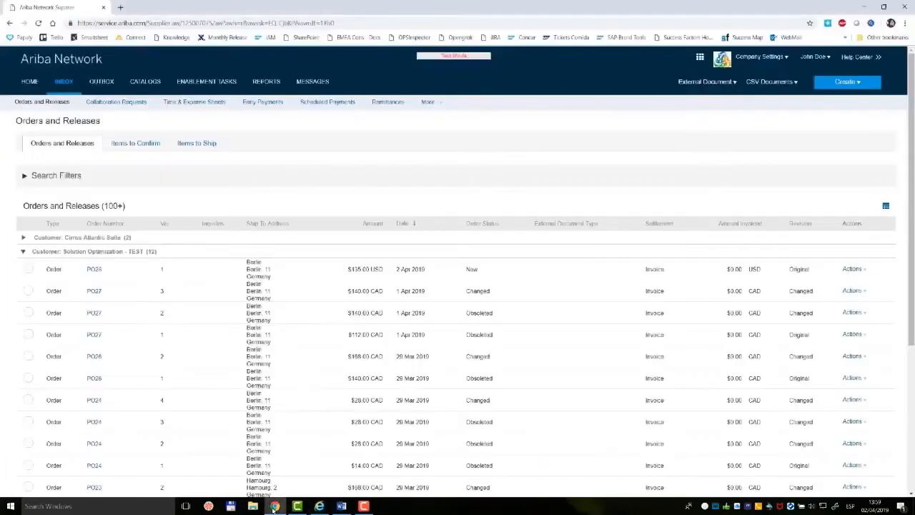
click(274, 505)
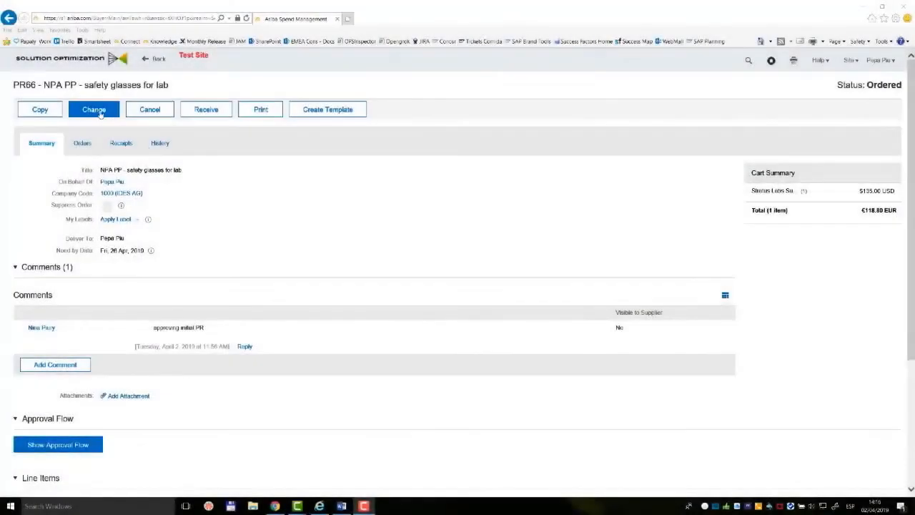
Change the safety glasses requisition to enable Suppress Order and set the line item quantity to 30, and submit it for viewing.
click(100, 112)
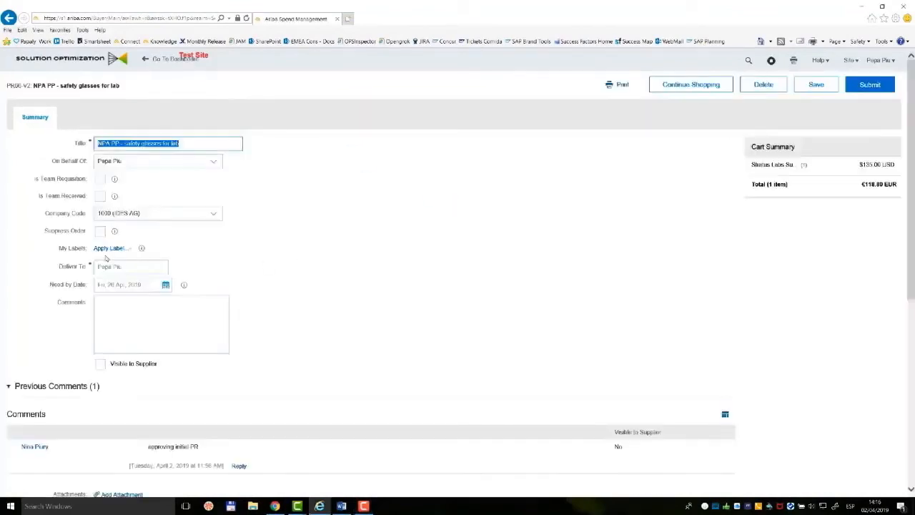
click(101, 230)
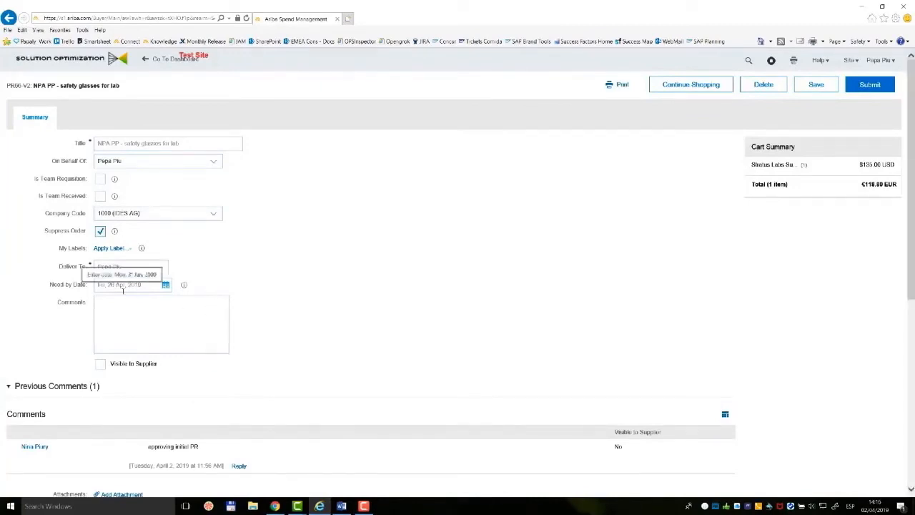
scroll(121, 291, down, 5)
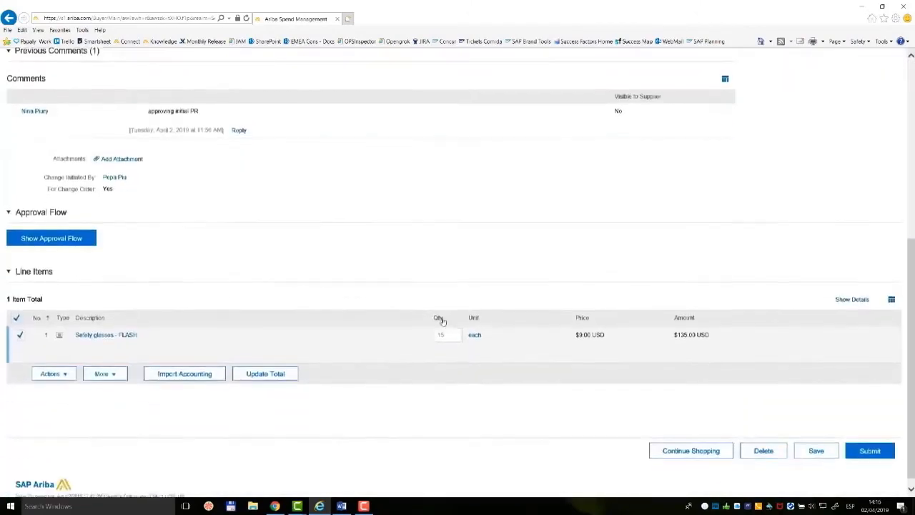
click(451, 333)
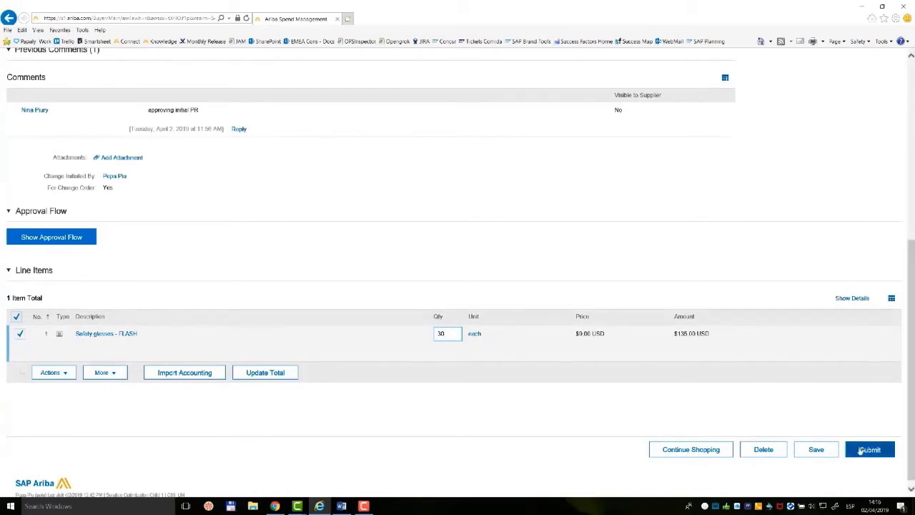
click(864, 449)
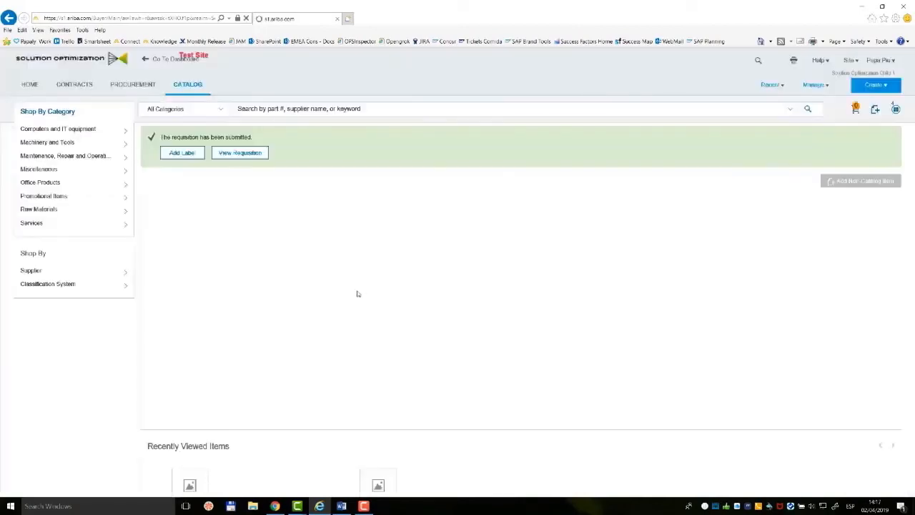
click(230, 154)
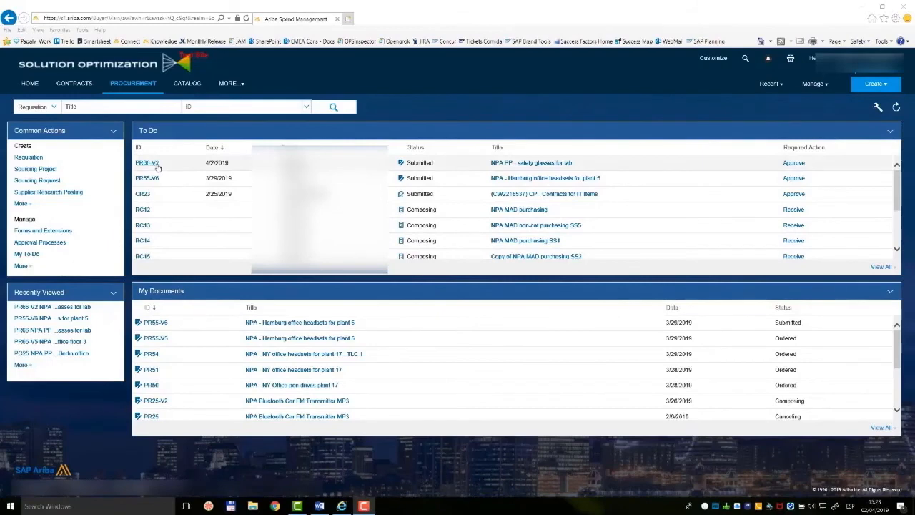
Open the submitted safety glasses requisition for editing from the approver's to-do list and examine its Suppress Order setting.
click(792, 163)
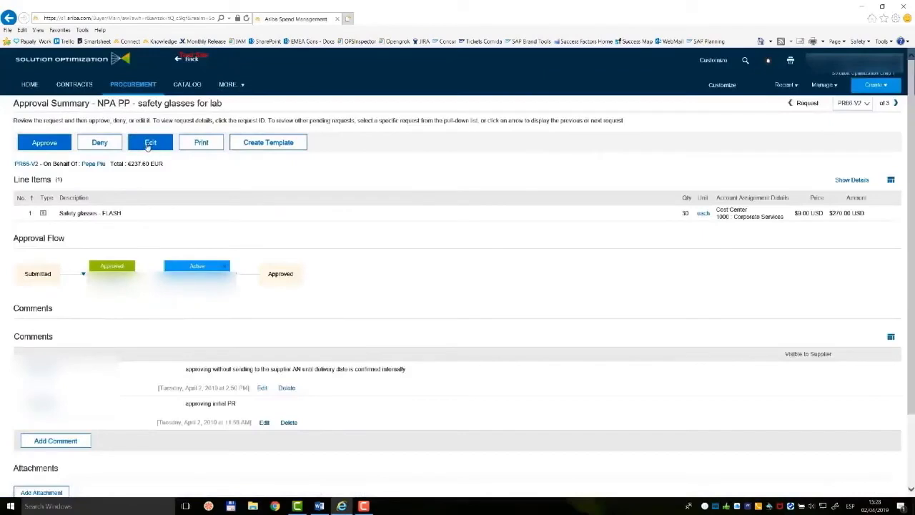
click(148, 144)
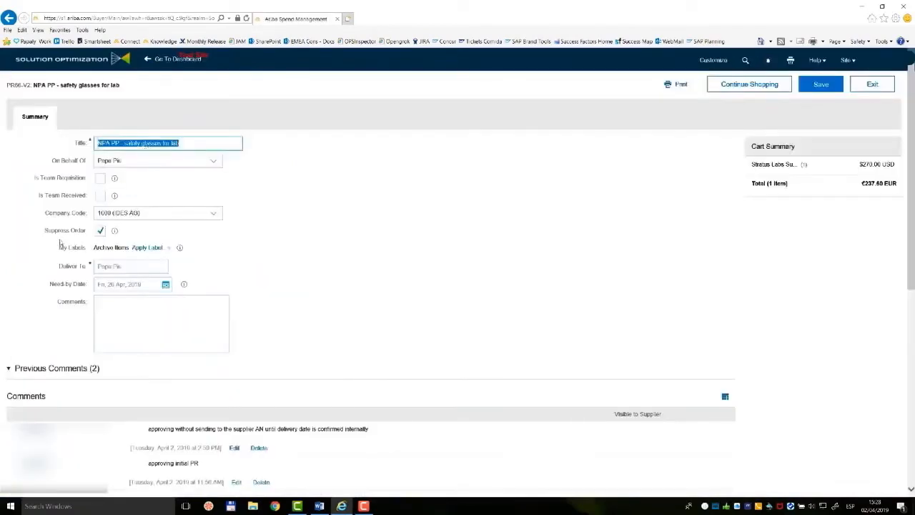
drag(45, 230, 84, 233)
click(100, 231)
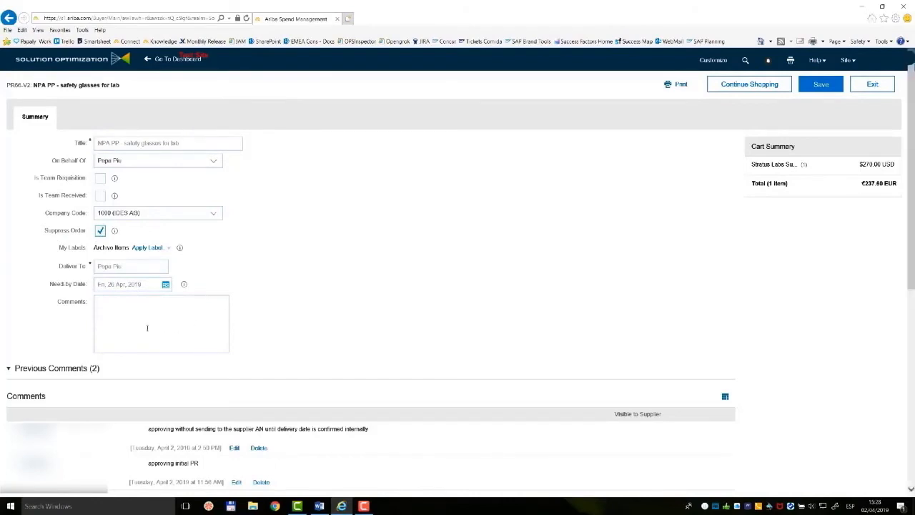
Exit the requisition edit by undoing any changes, and open the safety glasses requisition for approval.
click(874, 85)
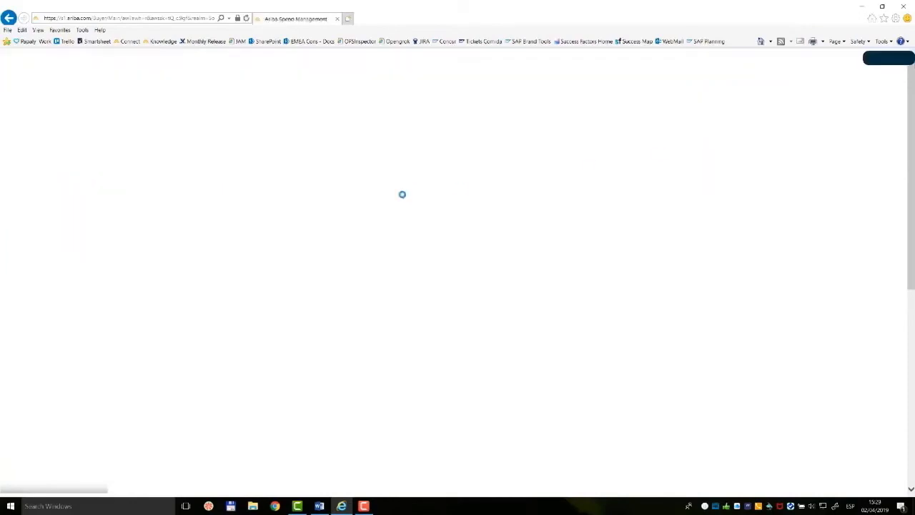
click(50, 141)
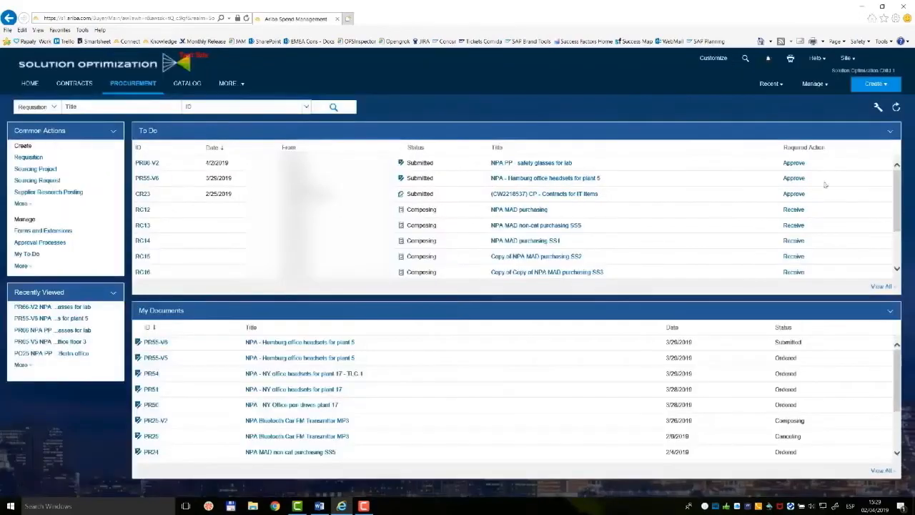
click(791, 163)
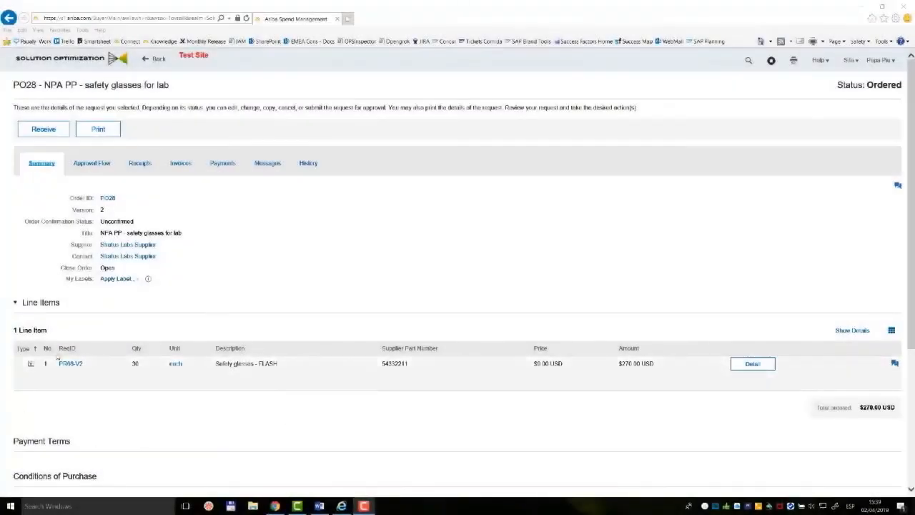
Review the safety glasses purchase order's history, including the details of its Changed entry.
click(308, 163)
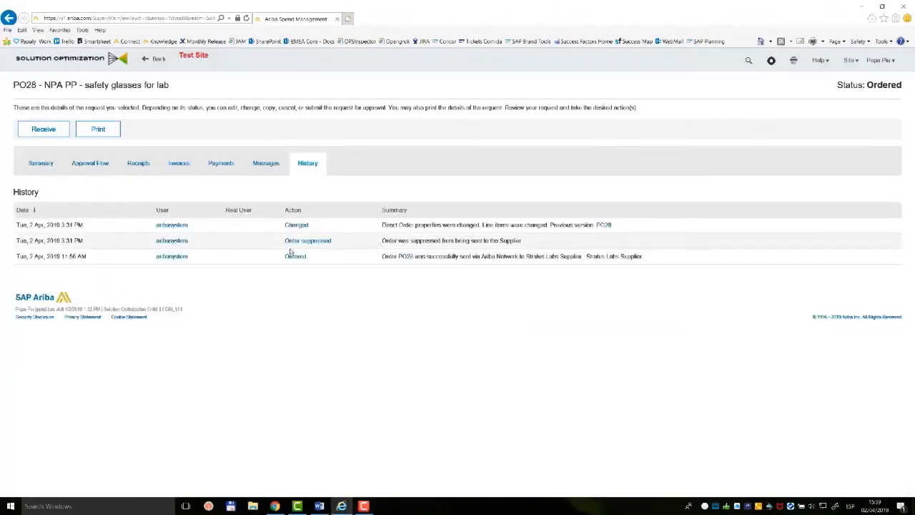
click(289, 226)
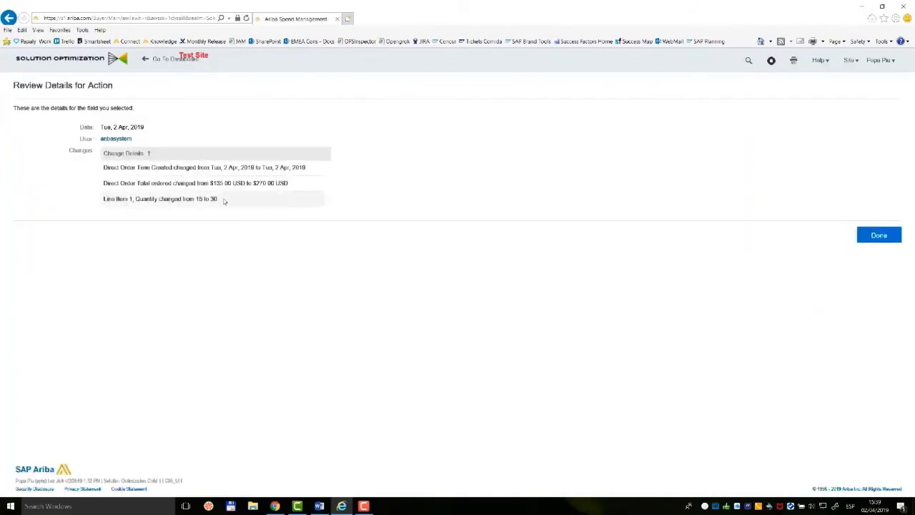
click(881, 236)
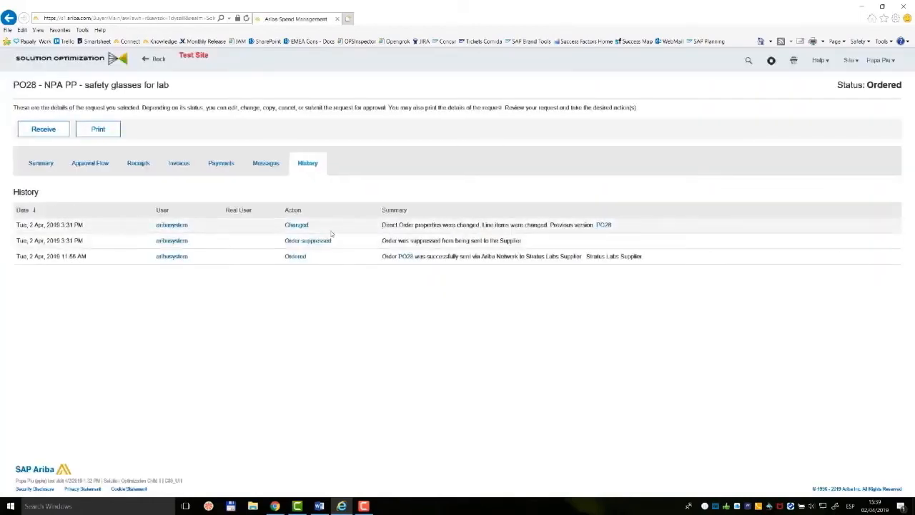
Check the order's version on Ariba Network in Chrome, and return to the purchase order's summary in the buyer site.
click(274, 505)
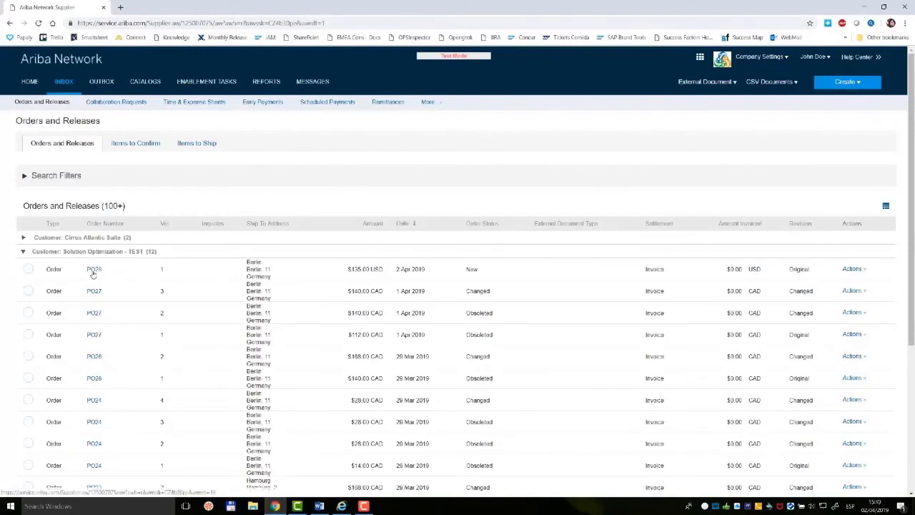
click(341, 505)
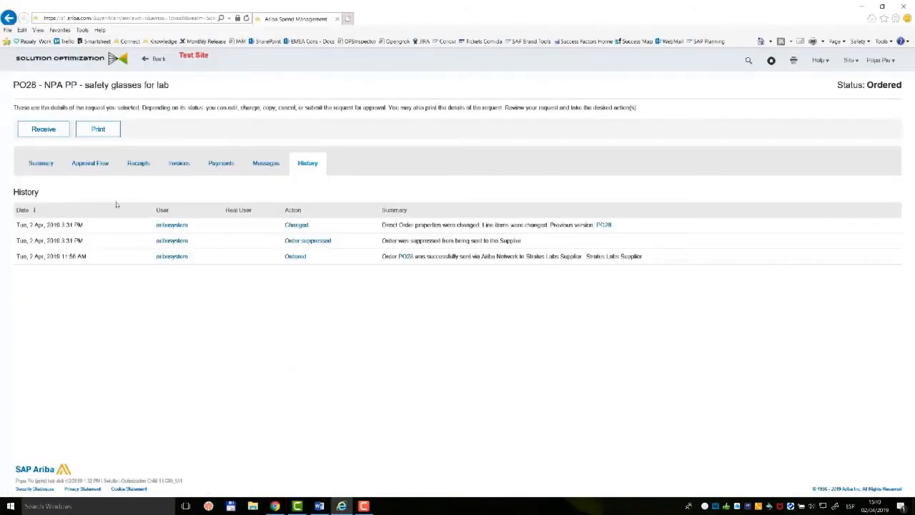
click(41, 164)
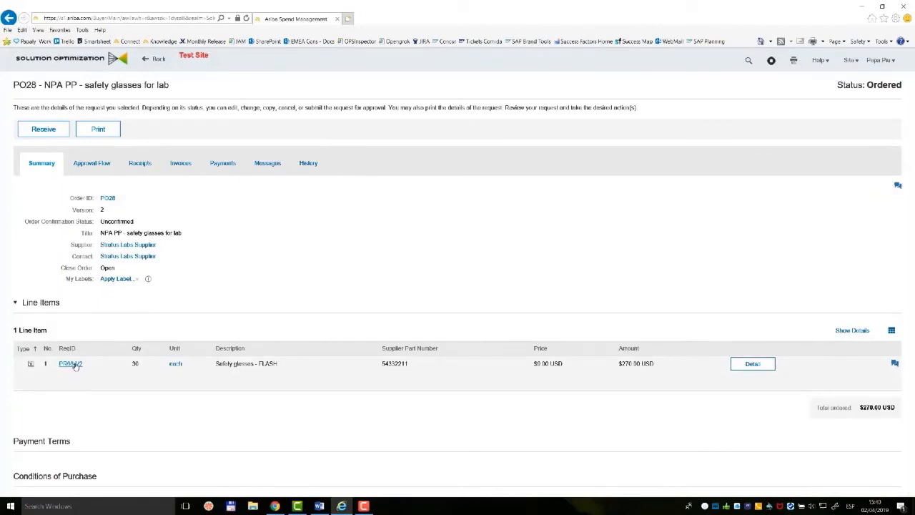
Start changing the requisition behind the safety glasses order, and set its line item's need-by date to Fri, 19 Apr, 2019.
click(75, 364)
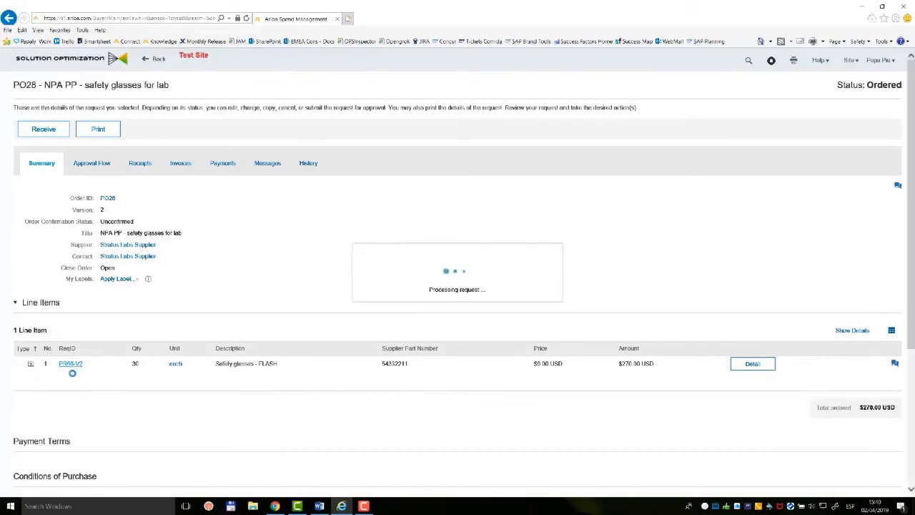
click(94, 109)
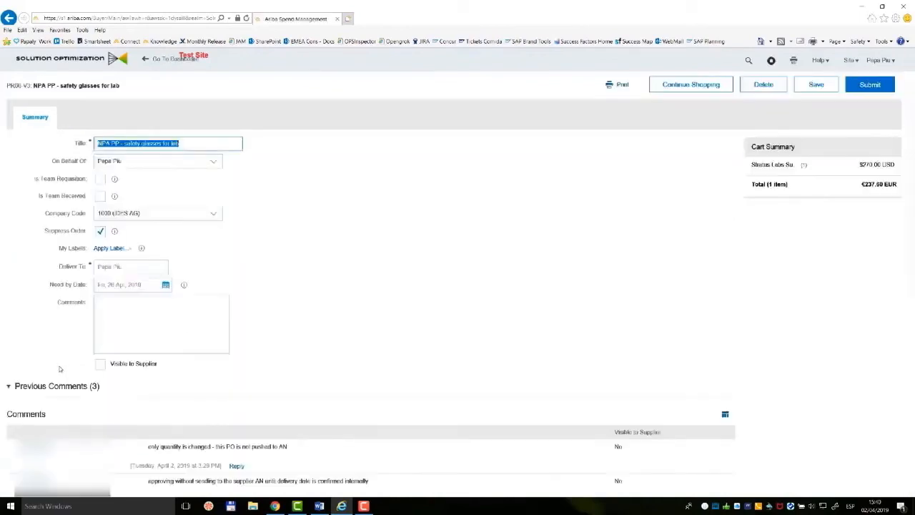
scroll(64, 364, down, 10)
click(57, 361)
click(56, 385)
scroll(206, 389, down, 5)
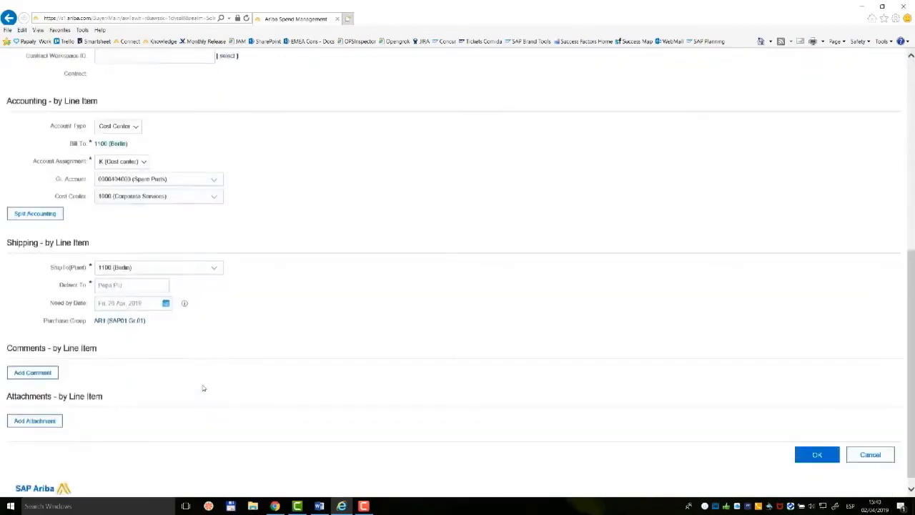
click(166, 288)
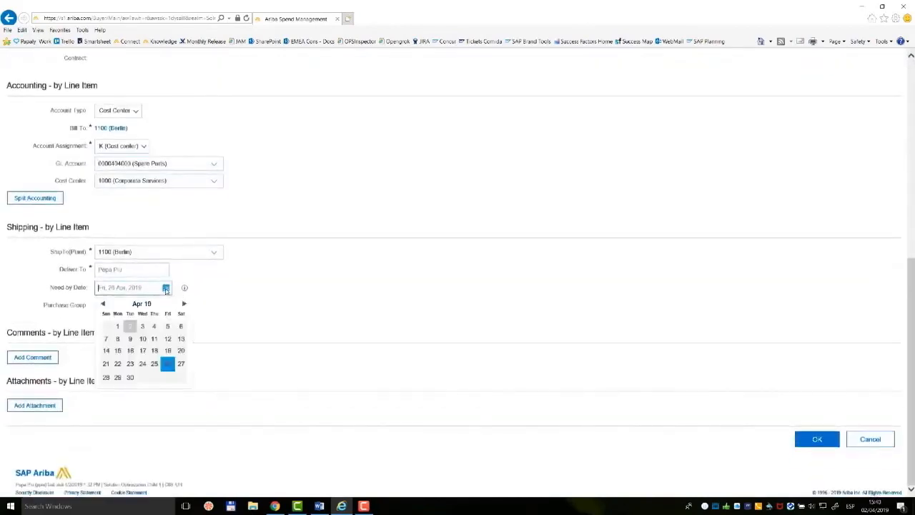
click(167, 349)
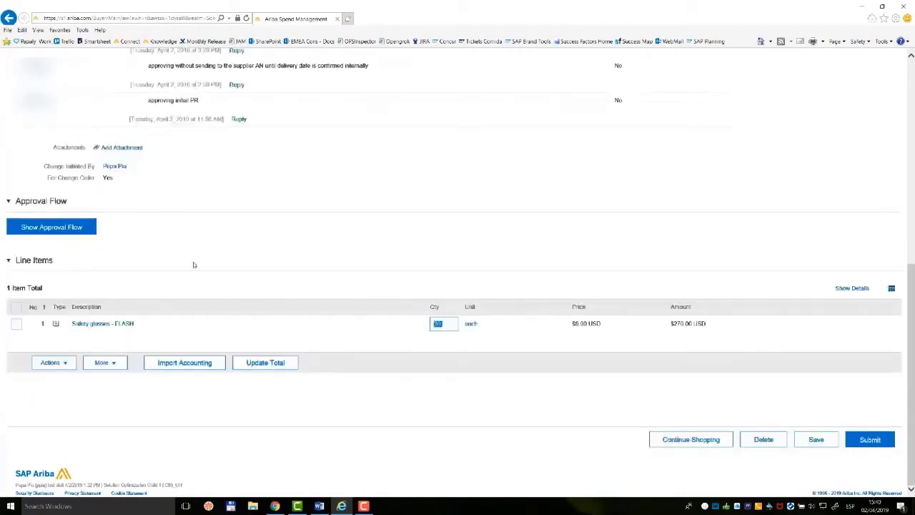
Turn off Suppress Order on the changed safety glasses requisition and submit it.
scroll(193, 261, up, 10)
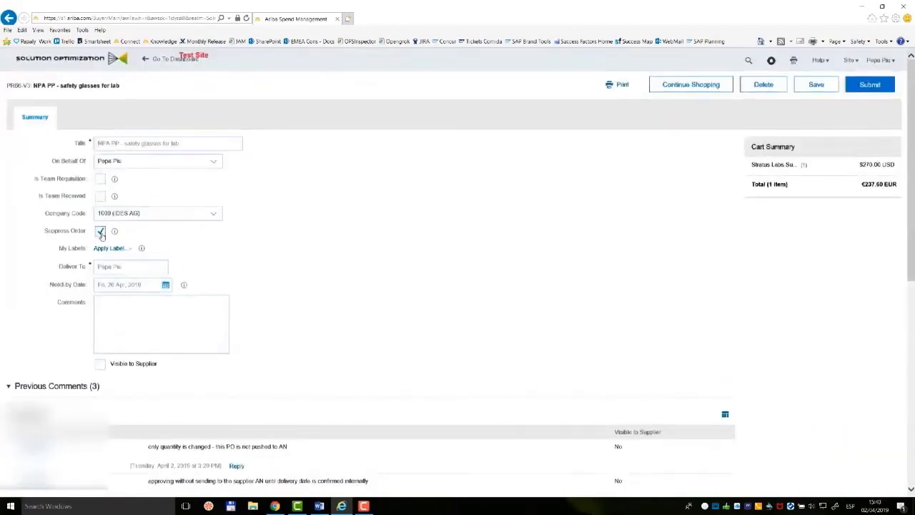
click(869, 85)
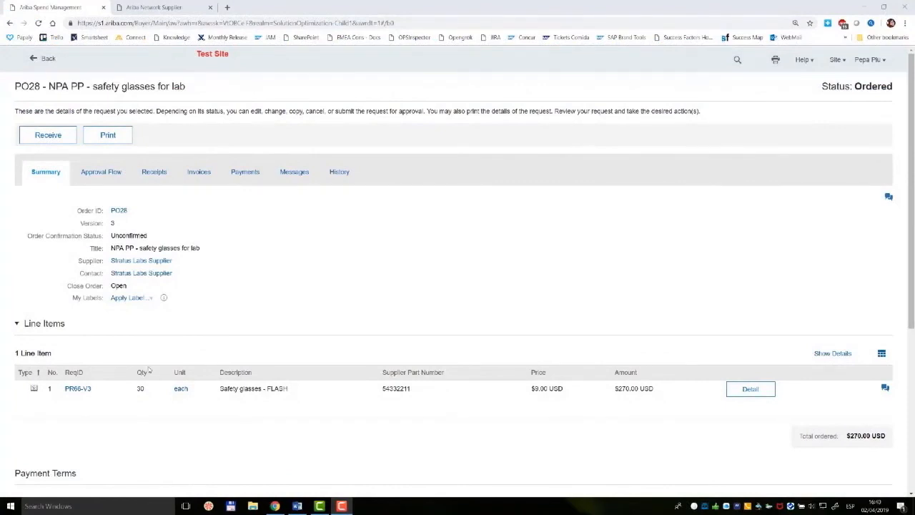
Review the purchase order's history, and examine the quantity and need-by date in the latest PO28 version on Ariba Network.
click(340, 175)
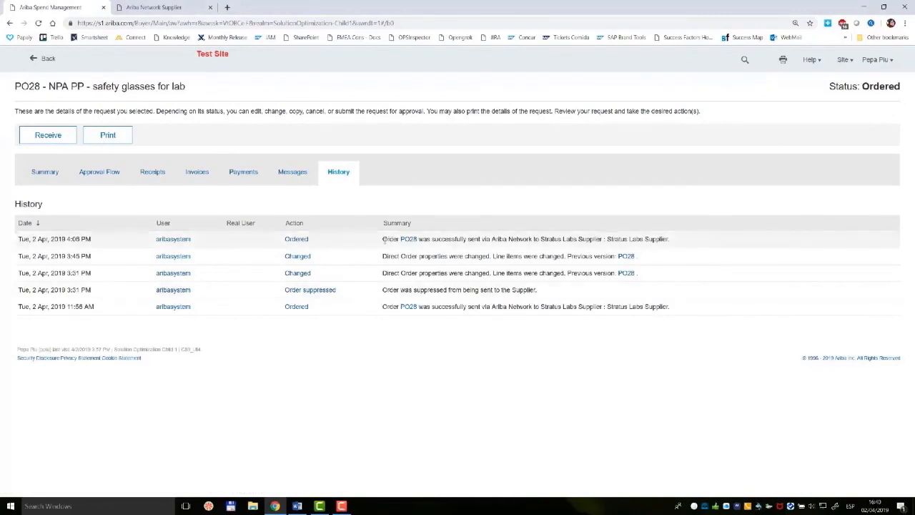
click(154, 7)
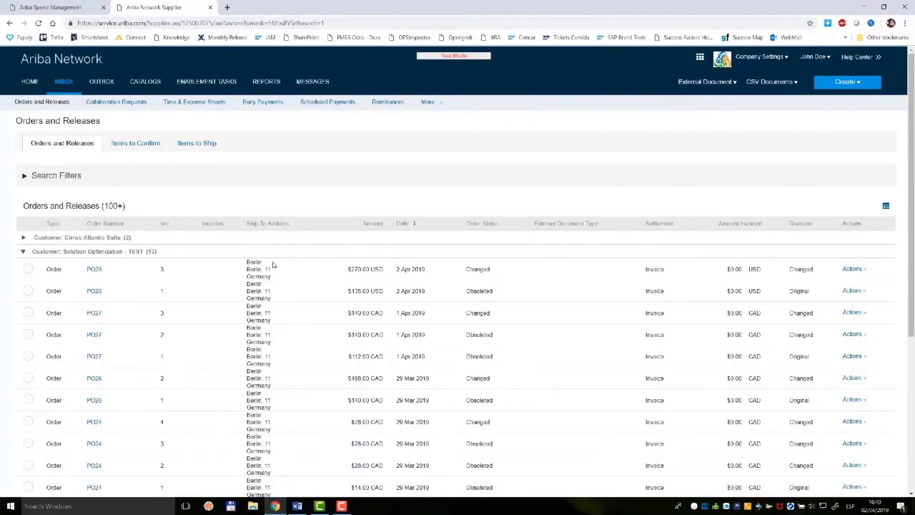
click(91, 269)
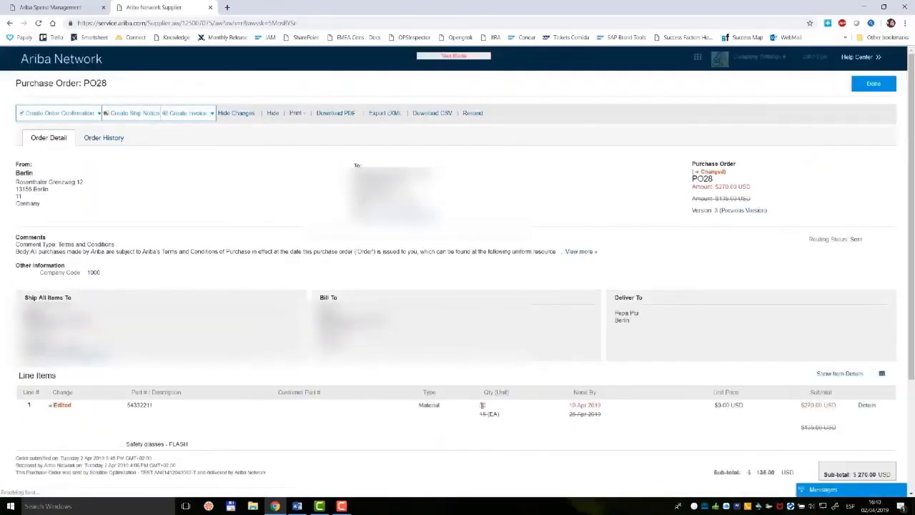
double_click(481, 405)
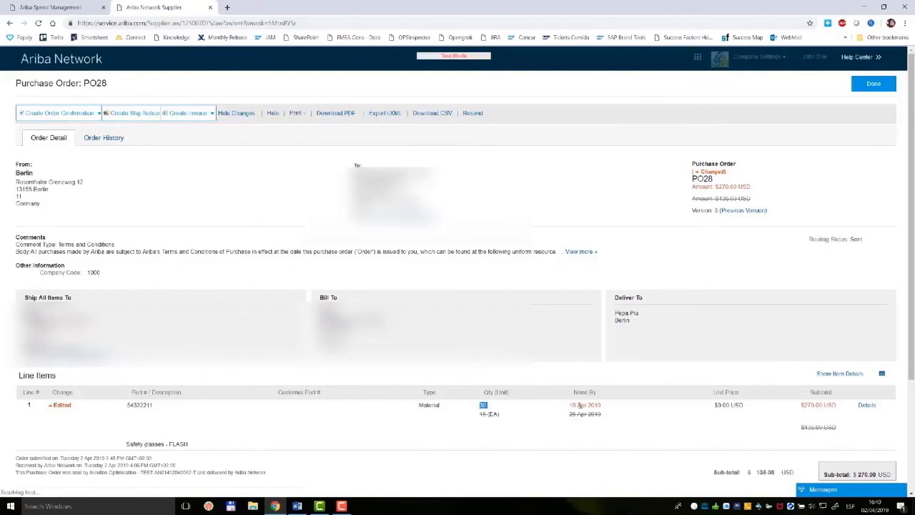